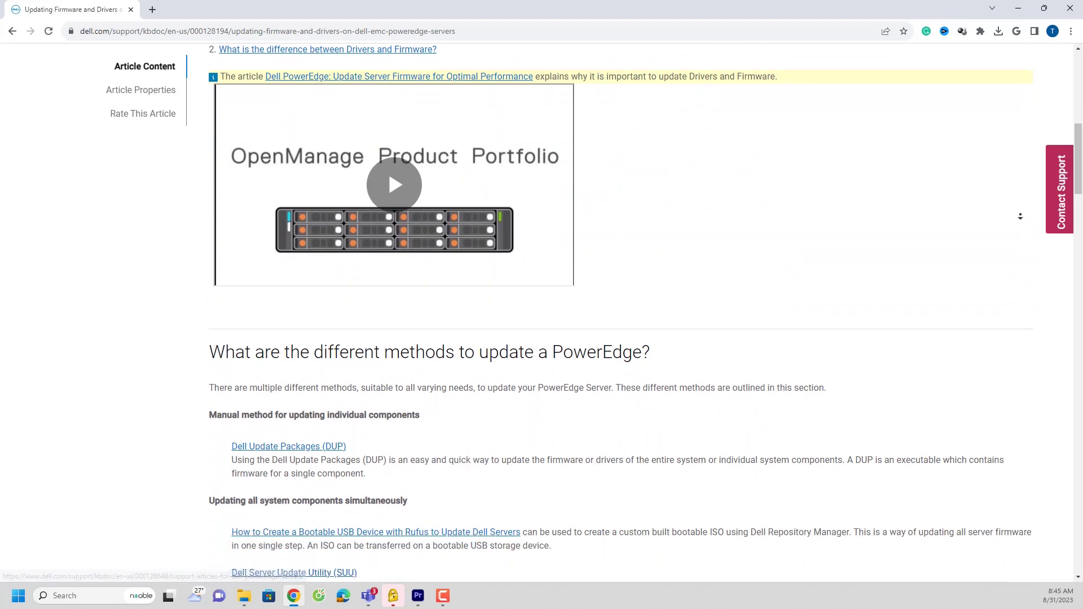
Step: Open the Dell Update Packages article, then go to the Dell Support home page
left_click(302, 448)
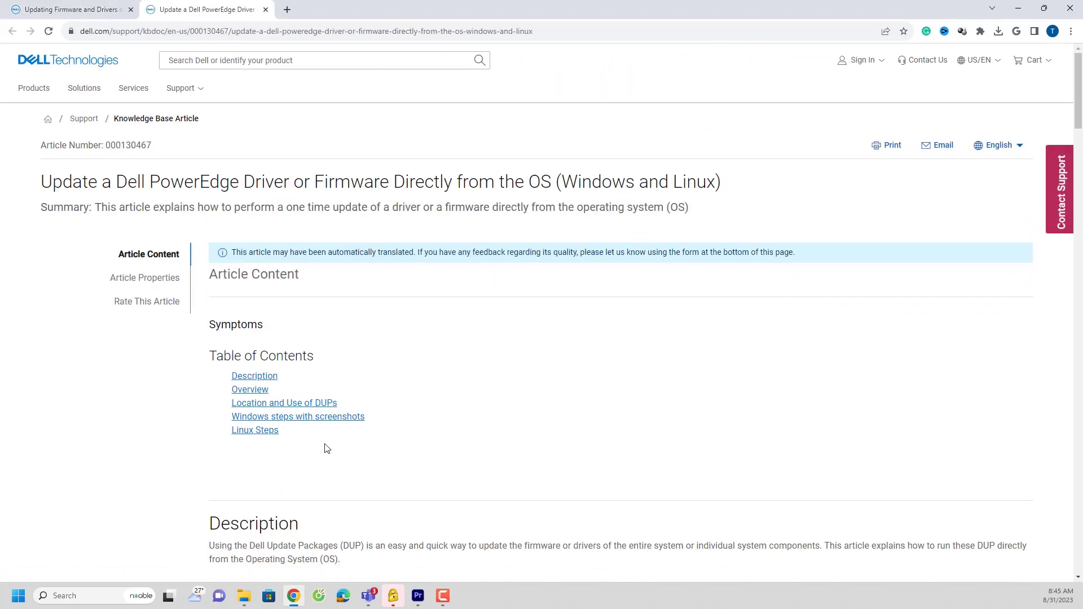
middle_click(704, 369)
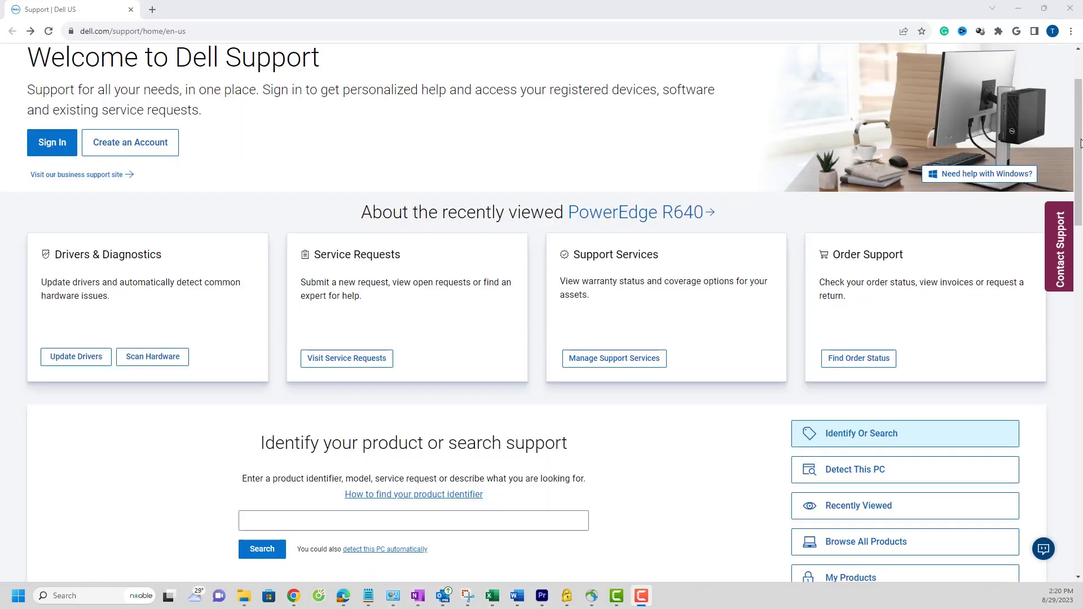
Step: Search the server's service tag and open the PowerEdge R640 Drivers & Downloads list
scroll(541, 310, "down", 2)
left_click(421, 538)
type("BP3CMB3")
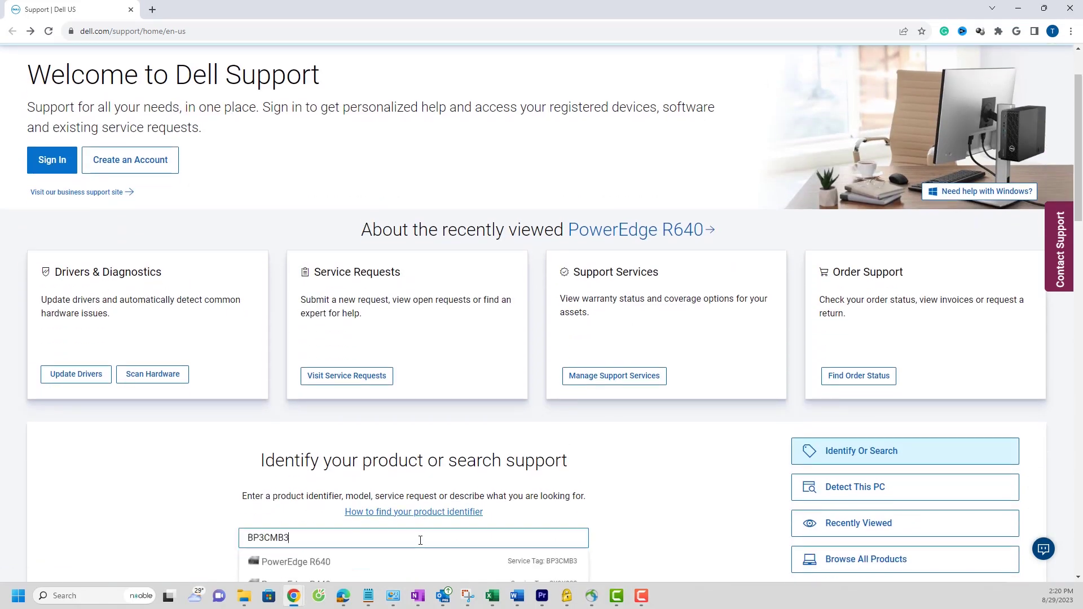
left_click(257, 564)
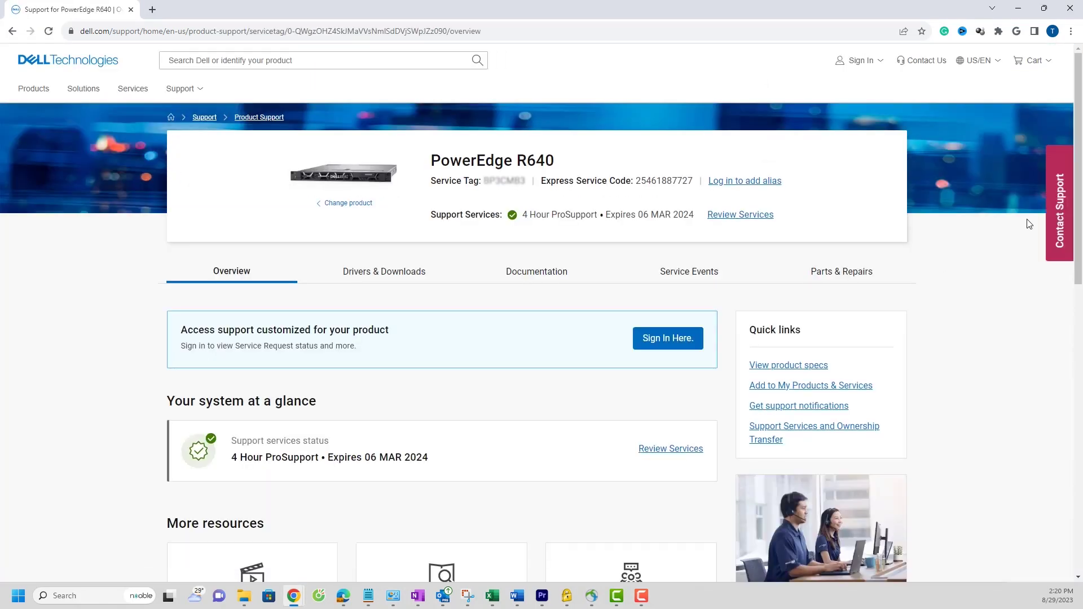
left_click(393, 274)
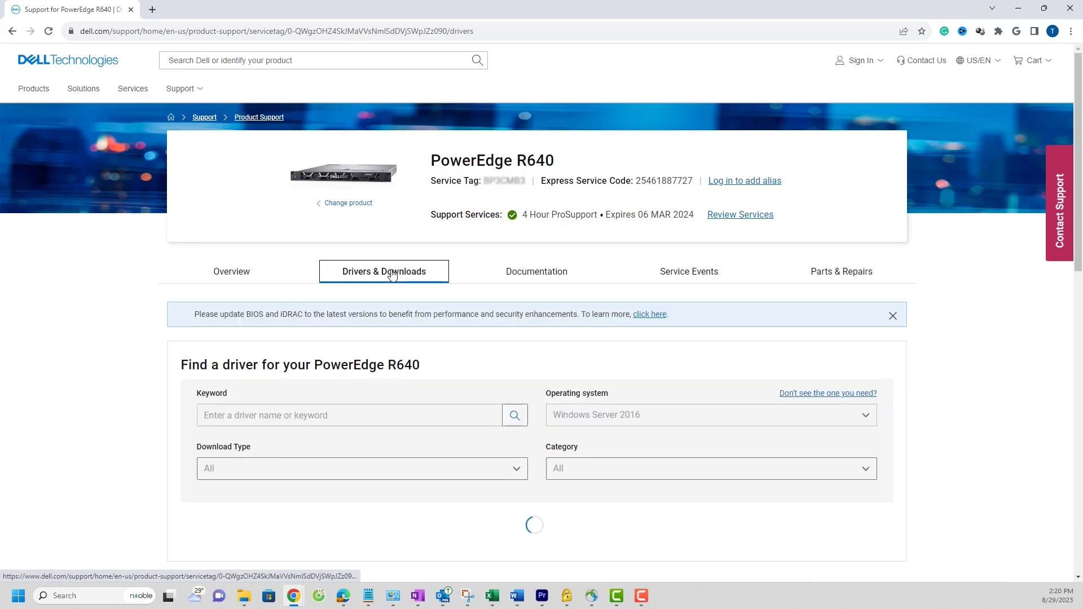
Step: Filter categories to BIOS and iDRAC, selecting BIOS 2.19.1 and iDRAC 7.00.00.00 packages
scroll(1080, 254, "down", 3)
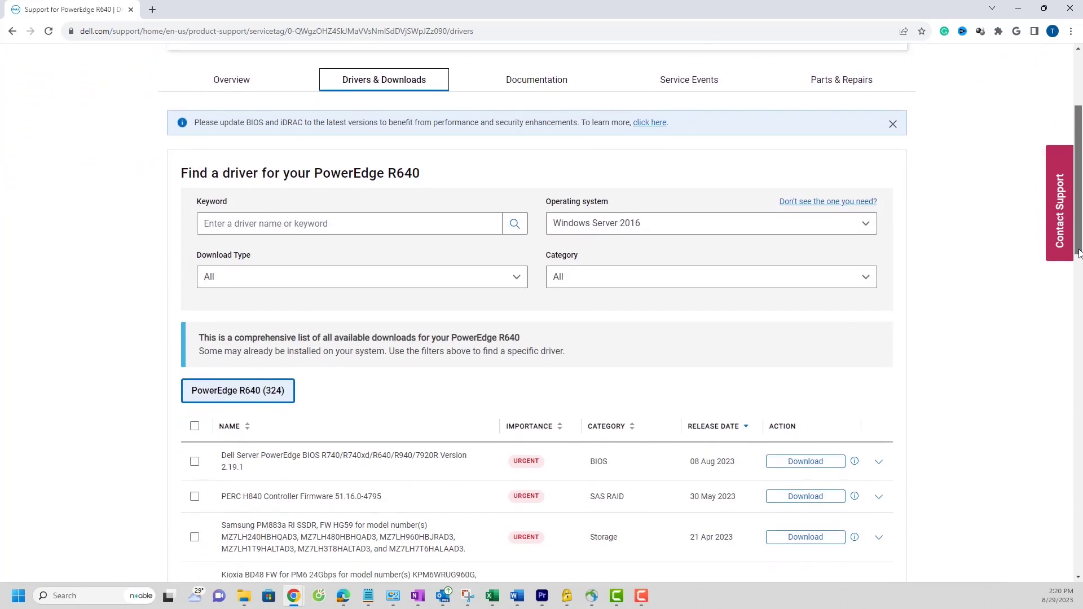
left_click(866, 277)
left_click(559, 318)
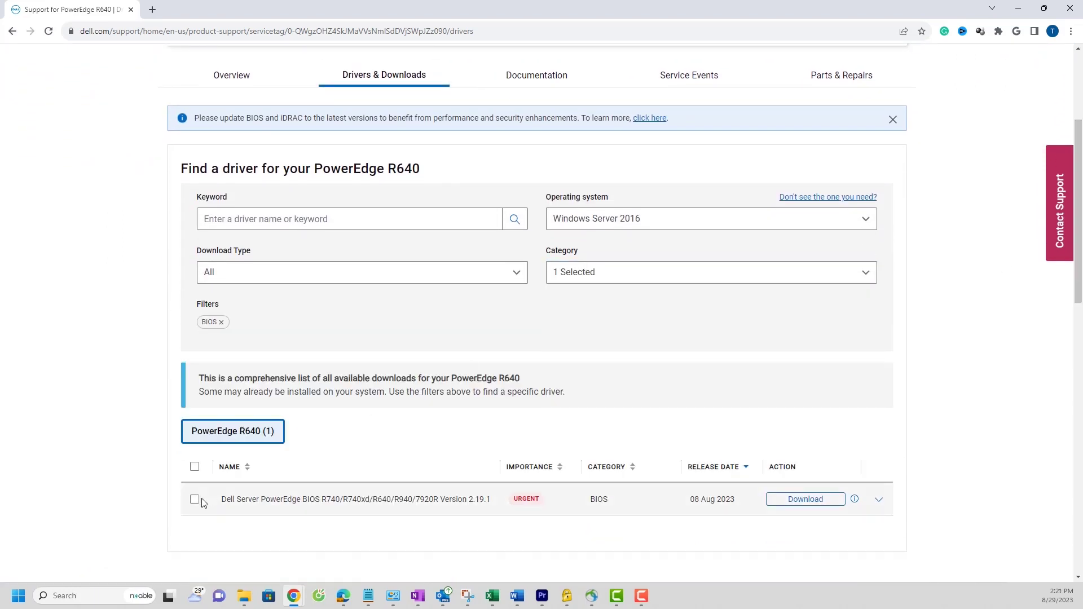
left_click(194, 499)
left_click(865, 273)
left_click_drag(871, 340, 872, 379)
left_click(558, 388)
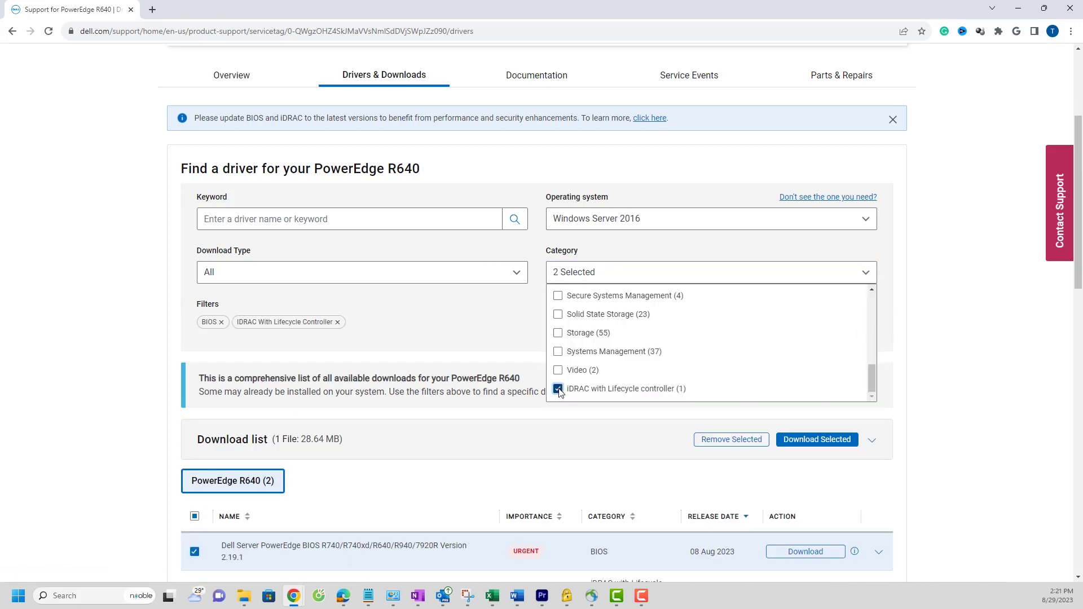
left_click(1042, 353)
scroll(1042, 353, "down", 1)
left_click(194, 540)
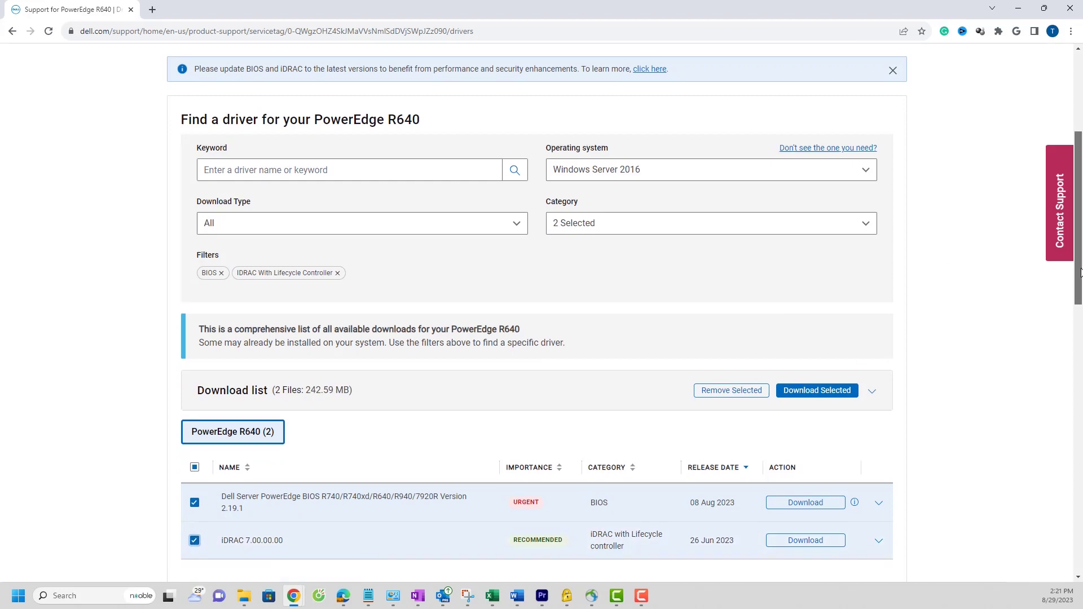
Step: Review the BIOS package details and download both selected packages
left_click(878, 503)
mouse_move(1080, 273)
left_mouse_down()
mouse_move(1079, 332)
mouse_move(1077, 257)
left_mouse_up()
left_click(813, 163)
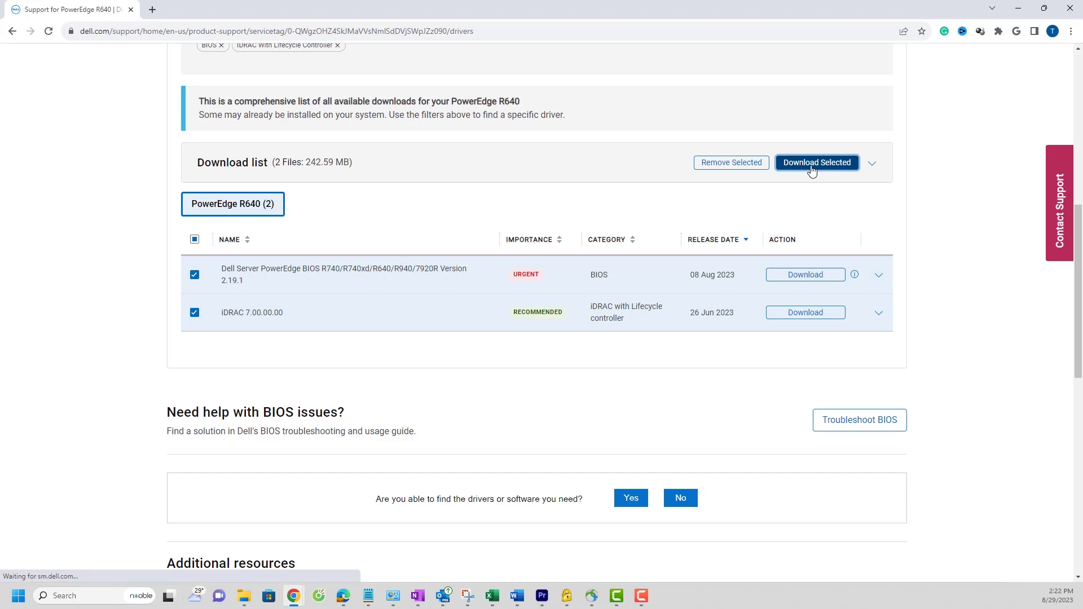
left_click(171, 94)
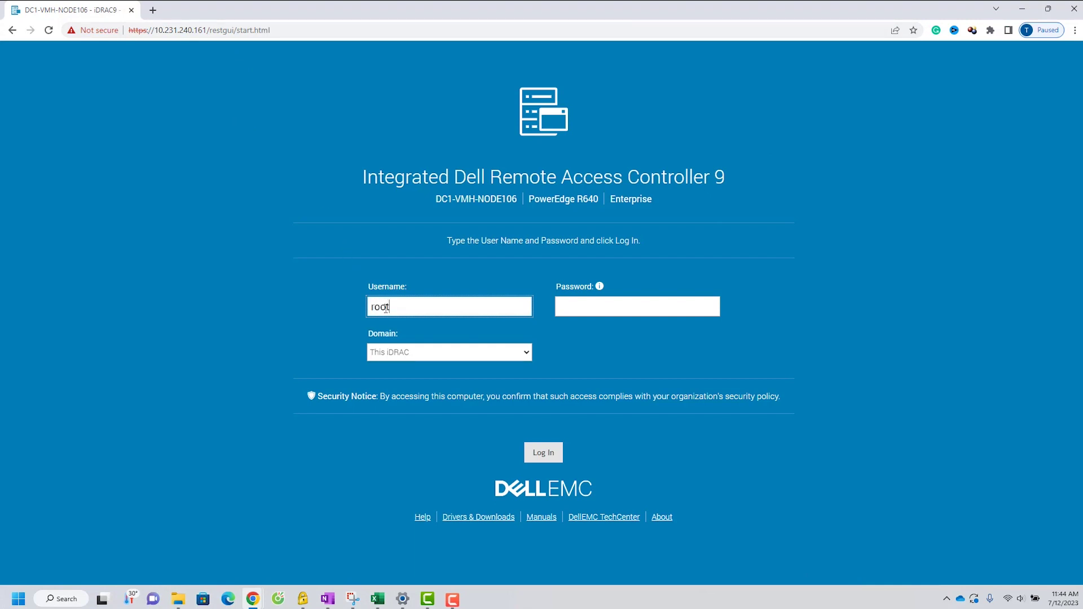
Step: Log in to iDRAC9 and highlight current BIOS 2.9.4 and iDRAC firmware 4.32.10.00
left_click(578, 312)
key("ctrl+v")
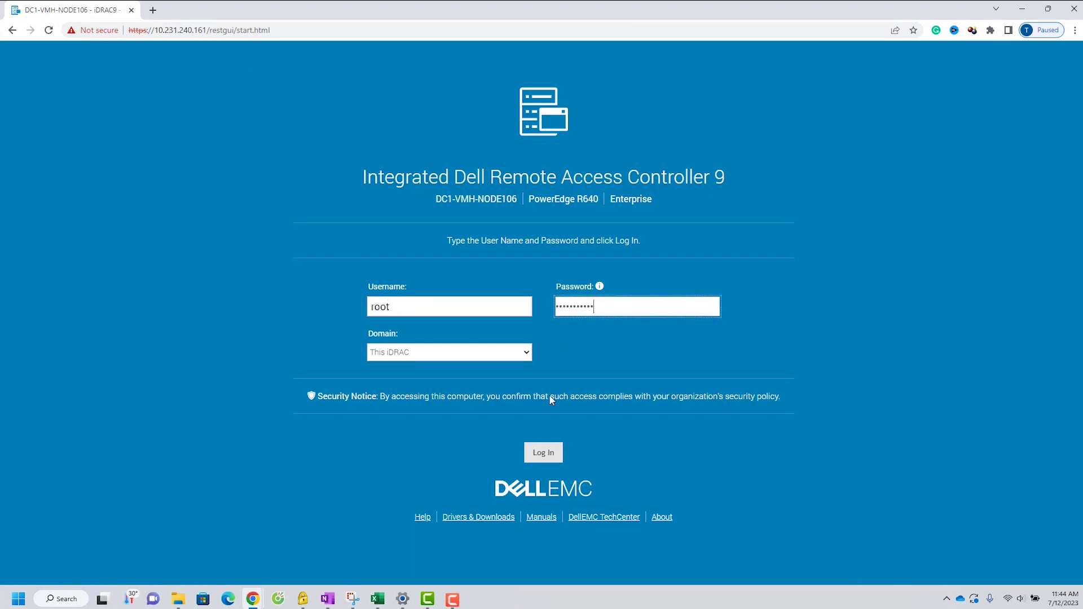
left_click(544, 452)
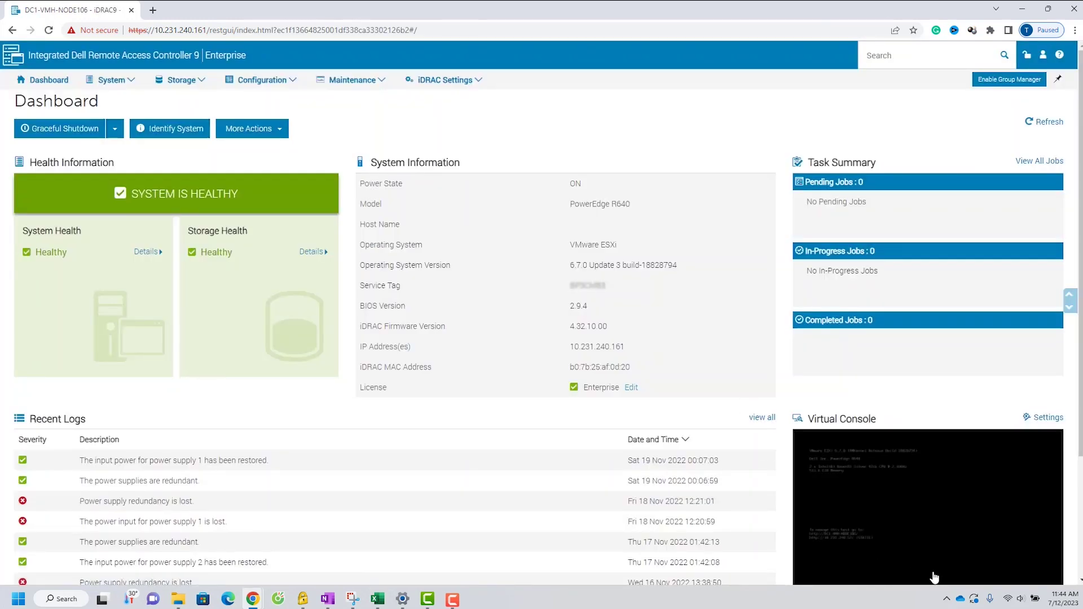
double_click(575, 305)
left_click_drag(573, 326, 615, 331)
Step: Launch the Virtual Console, accepting all Java security and certificate prompts
scroll(1080, 306, "down", 2)
left_click(965, 388)
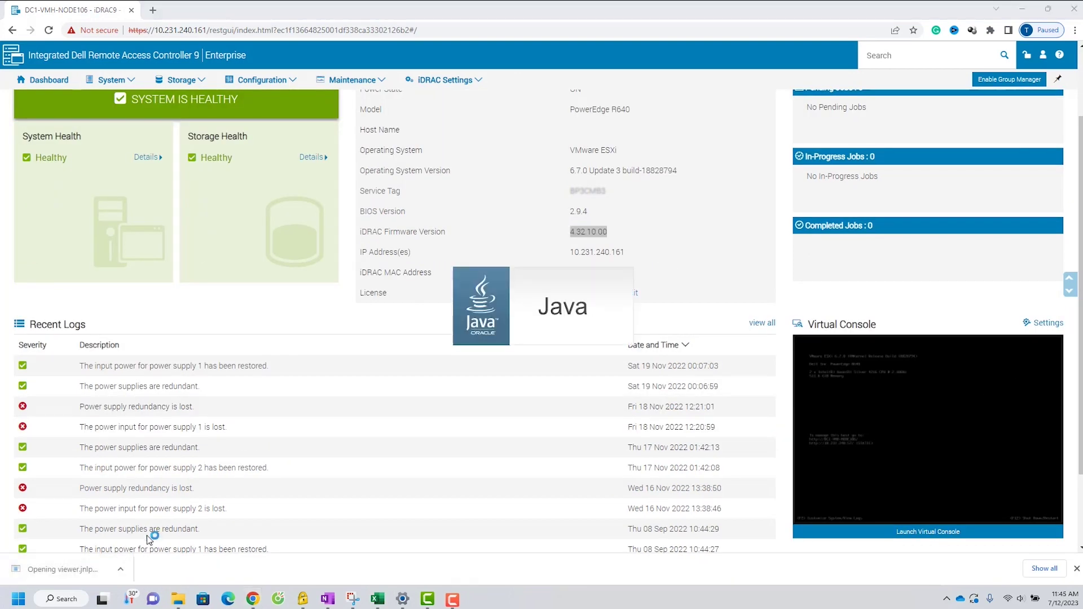
left_click(622, 334)
left_click(619, 343)
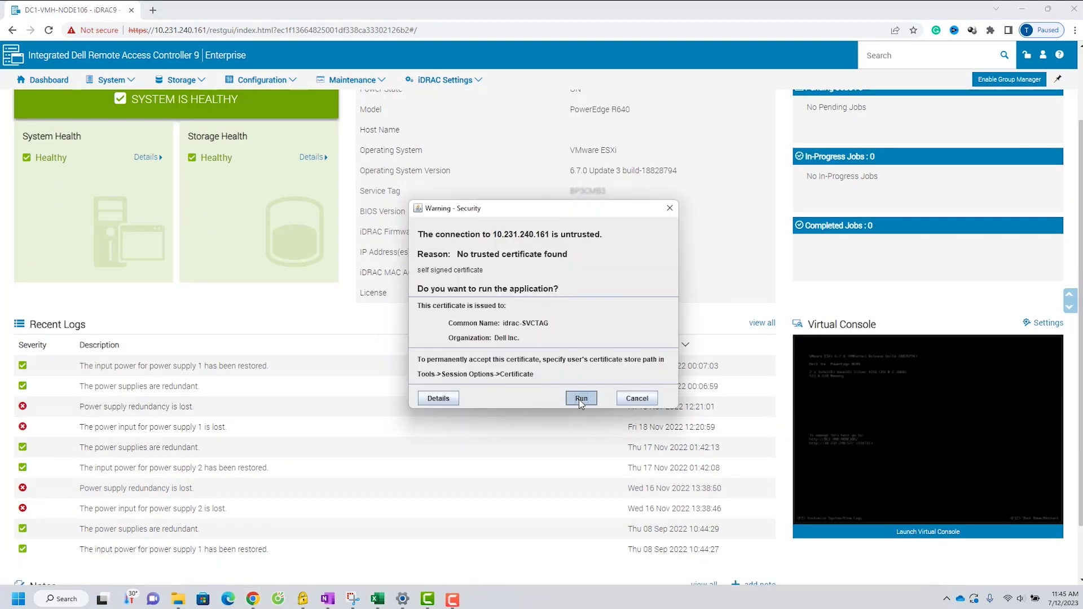
left_click(614, 397)
Step: Snap the ESXi 6.7.0 console and iDRAC dashboard windows side by side
key("super+Right")
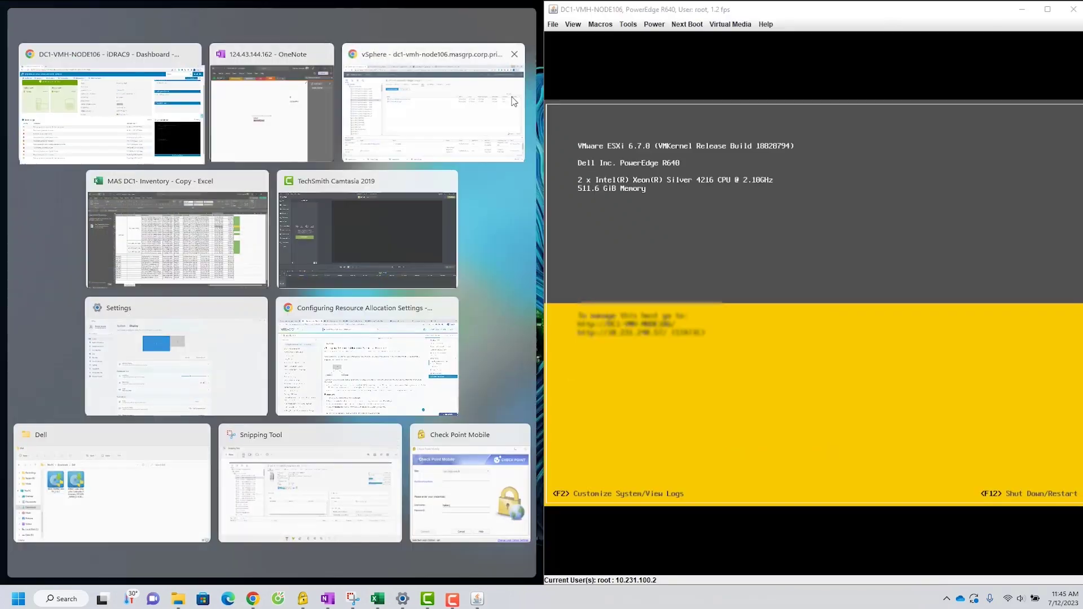
key("Return")
scroll(452, 197, "up", 2)
left_click(513, 91)
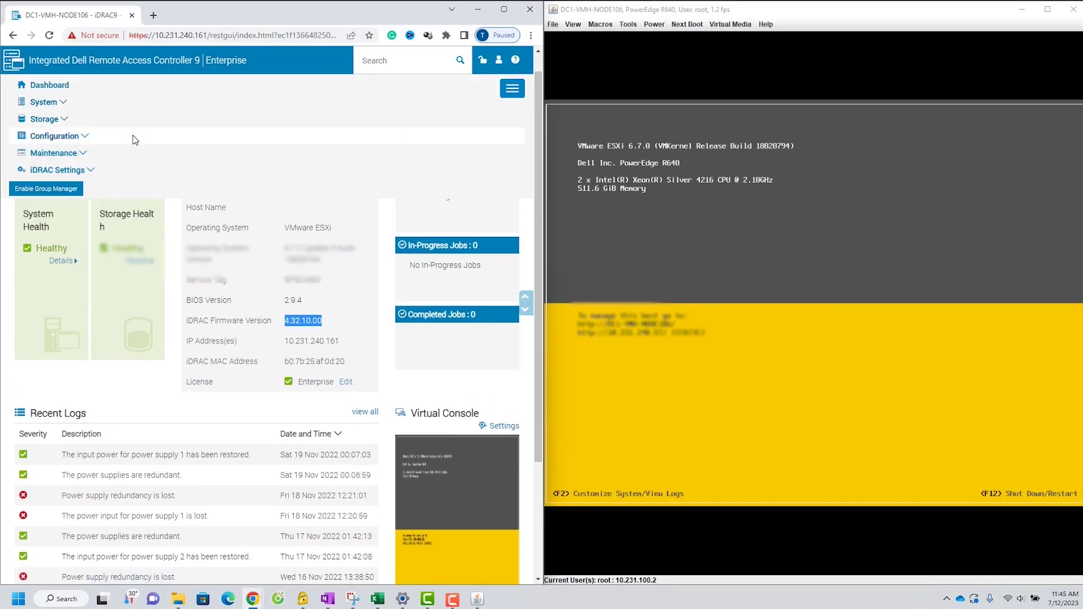
Step: Go to Maintenance > System Update's Manual Update form and start choosing a local file
left_click(107, 156)
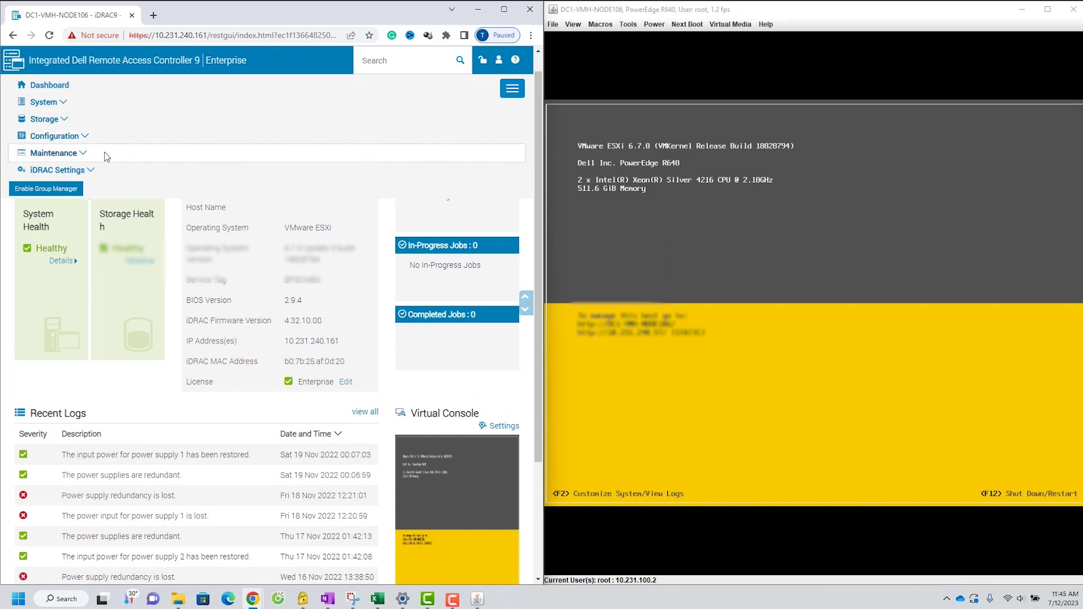
left_click(83, 154)
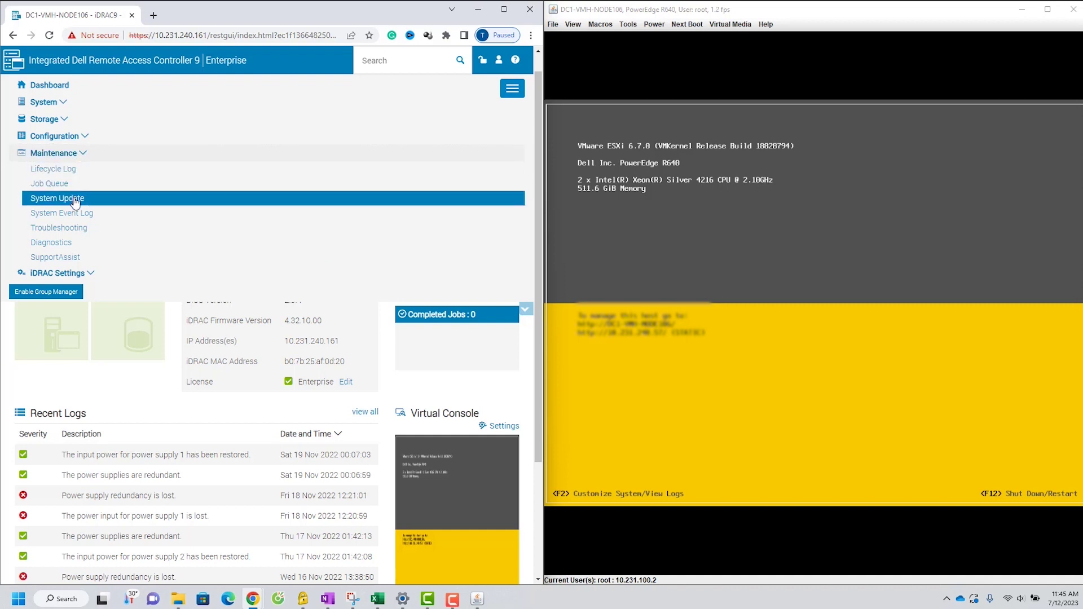
left_click(75, 201)
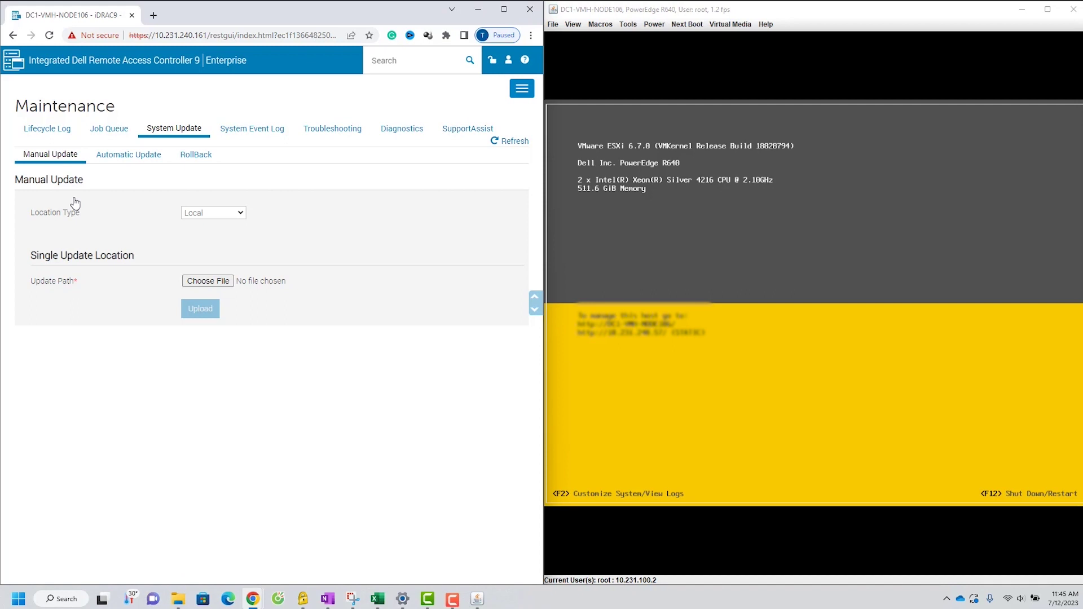
left_click(198, 281)
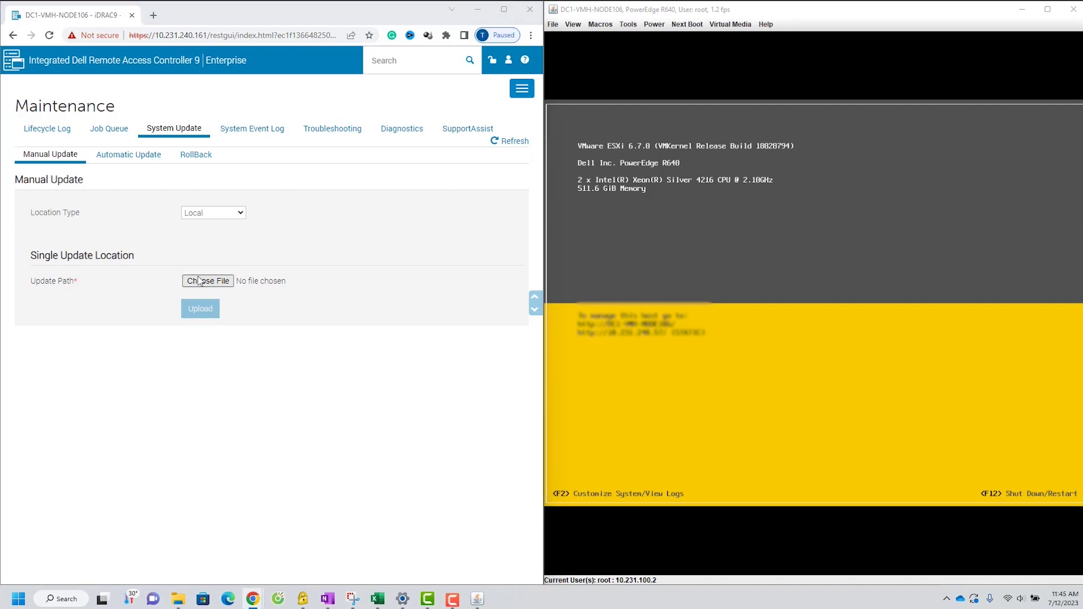
Step: Upload the BIOS_YM8R4_WN64_2.18.1 update package
left_click(173, 93)
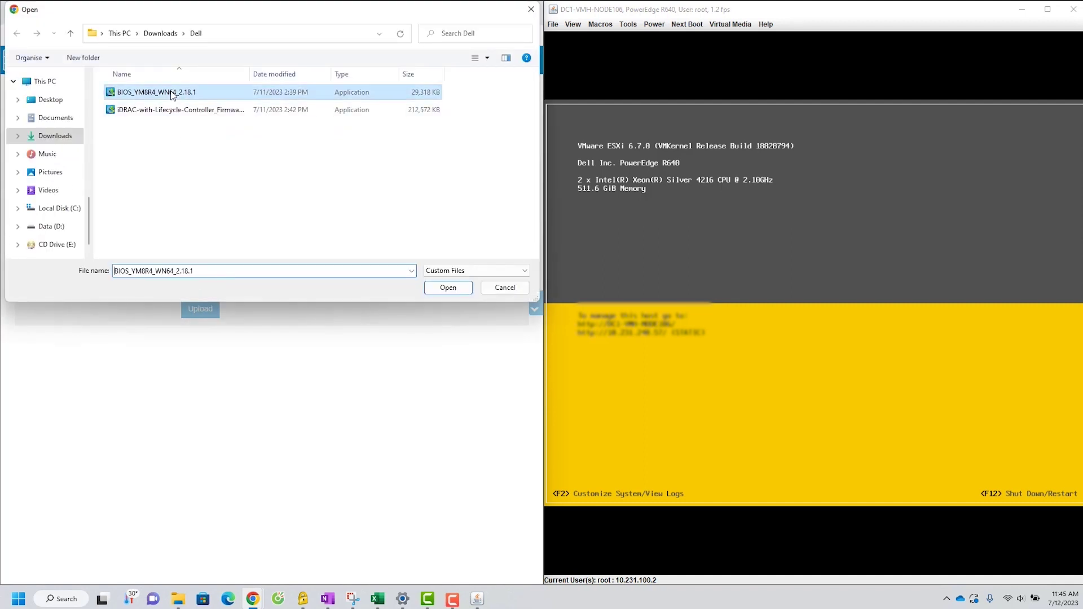
left_click(447, 288)
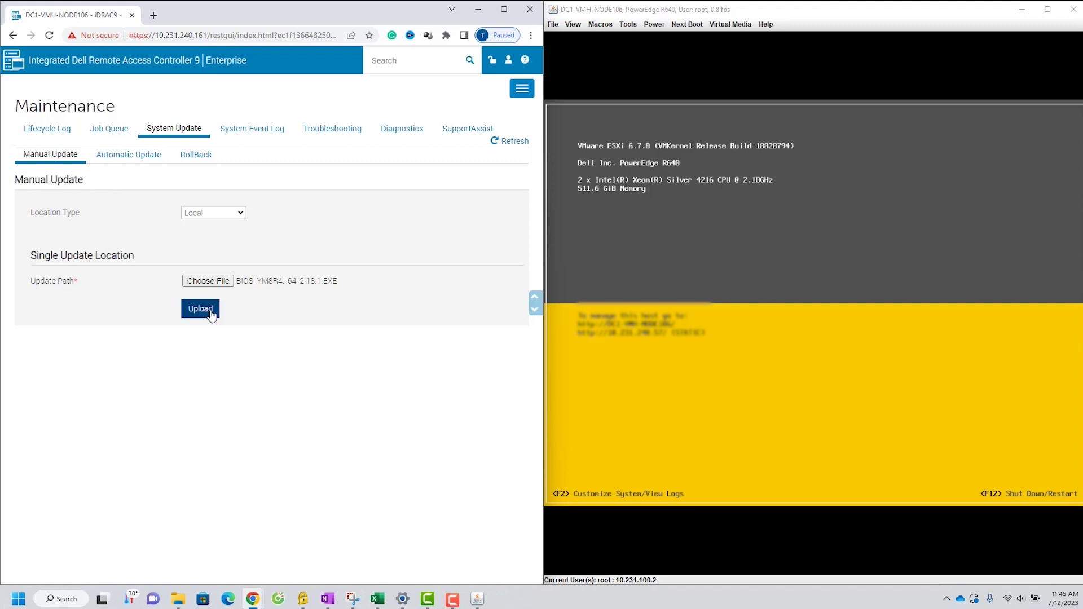
left_click(210, 314)
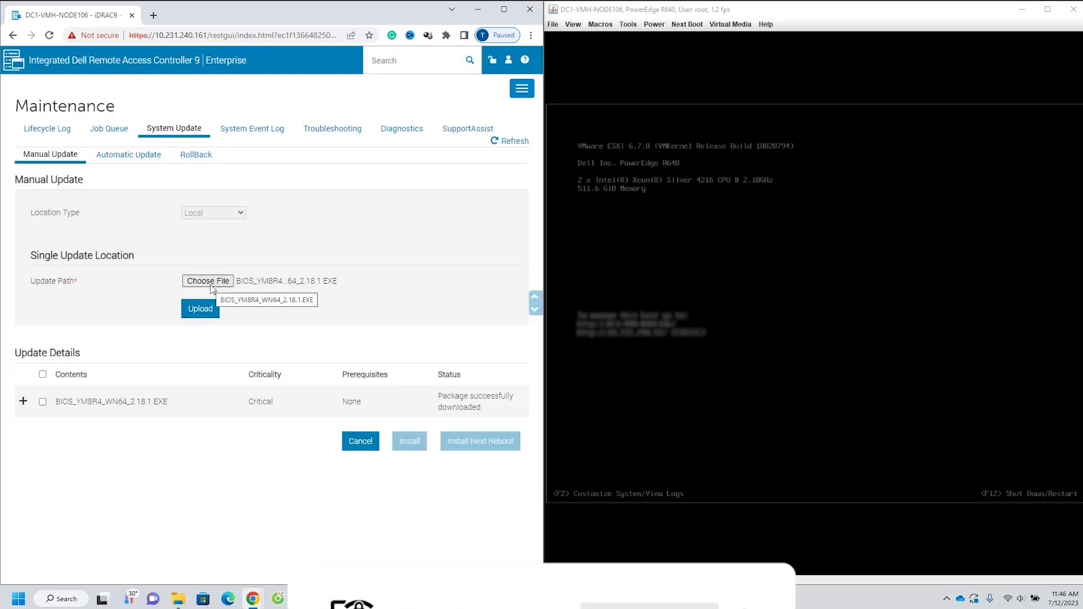
Step: Upload the iDRAC with Lifecycle Controller 6.10.80.00 firmware package
left_click(212, 289)
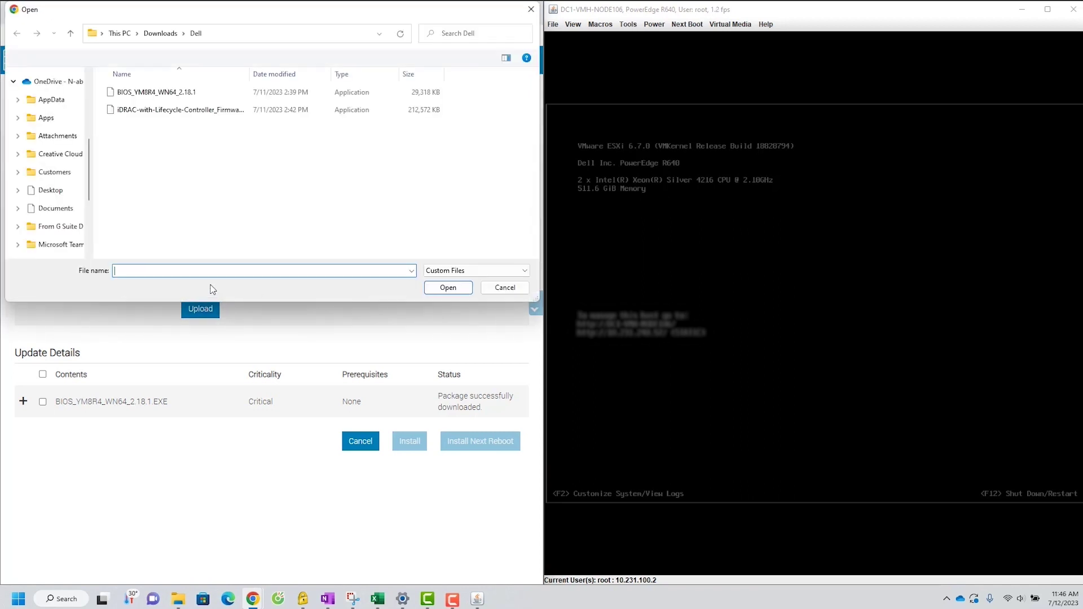
left_click(224, 113)
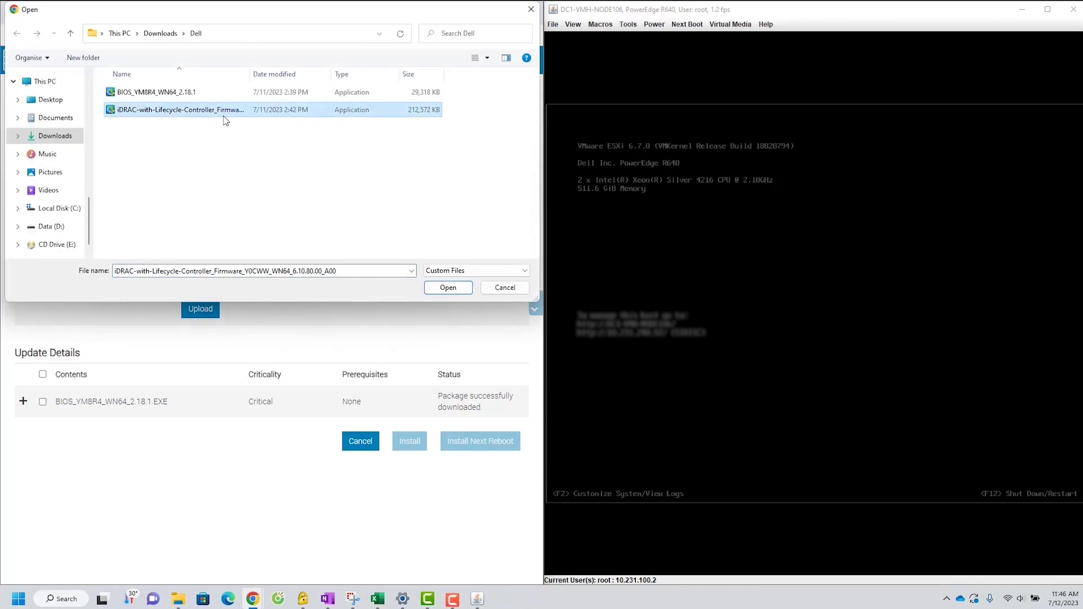
left_click(435, 290)
left_click(202, 311)
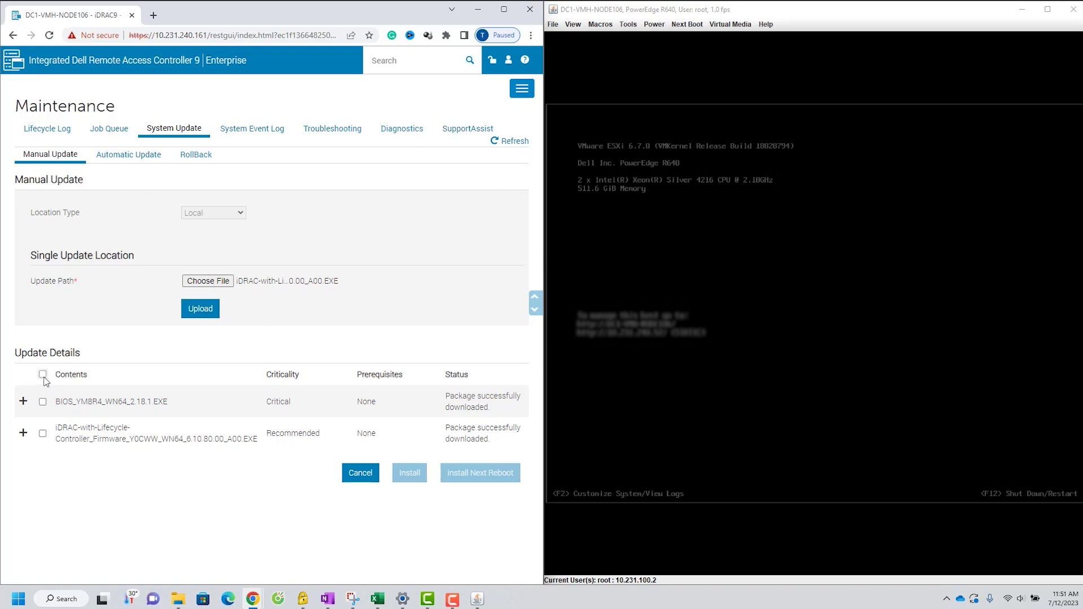
Step: Compare BIOS 2.9.4 against 2.18.1, then tick both BIOS and iDRAC 6.10.80.00 packages
left_click(43, 375)
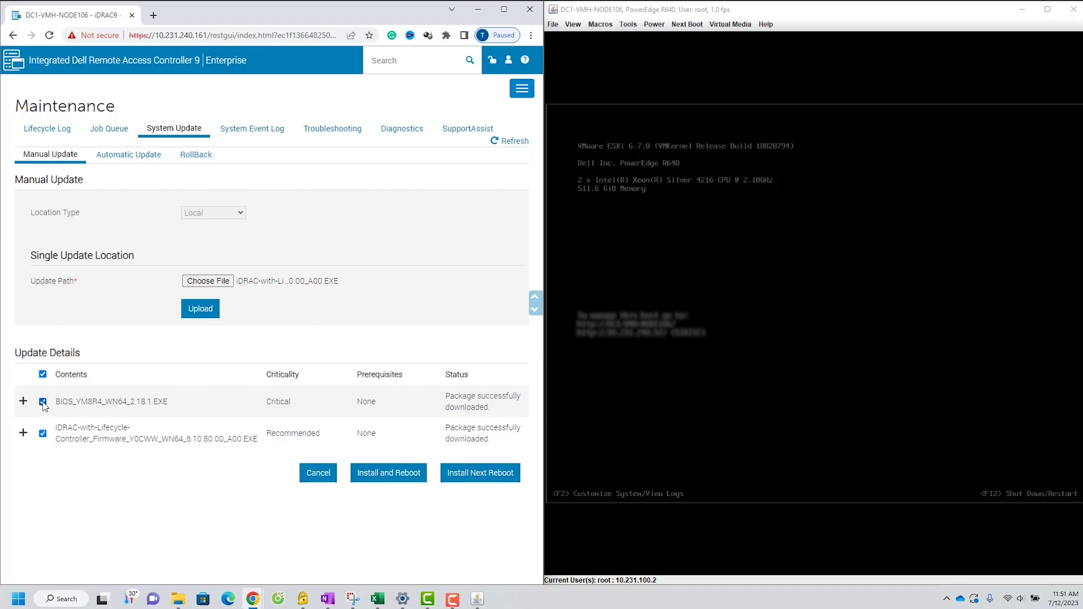
left_click(43, 376)
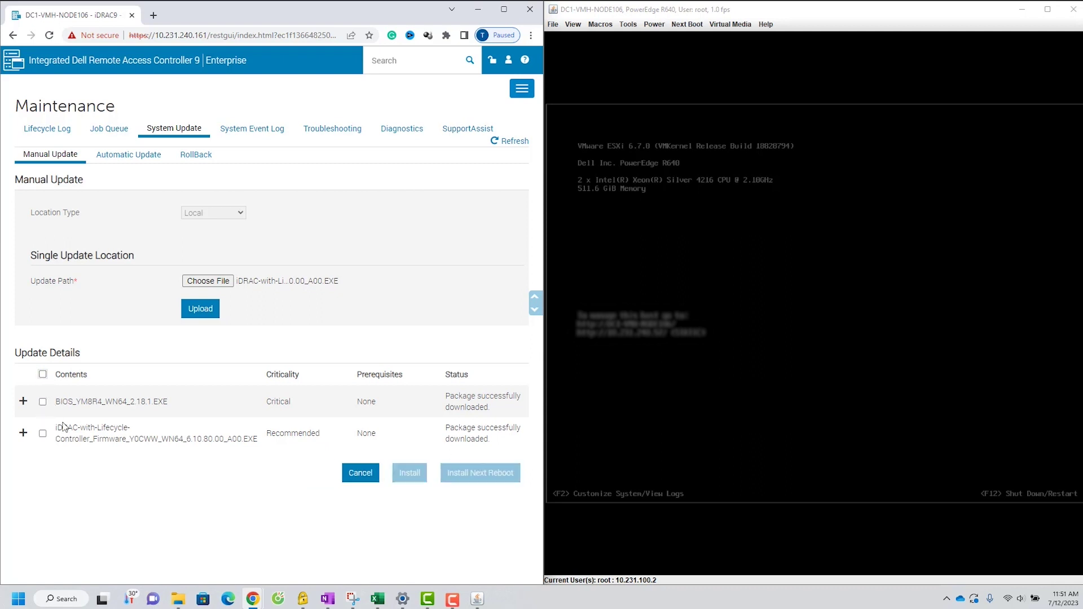
left_click(43, 402)
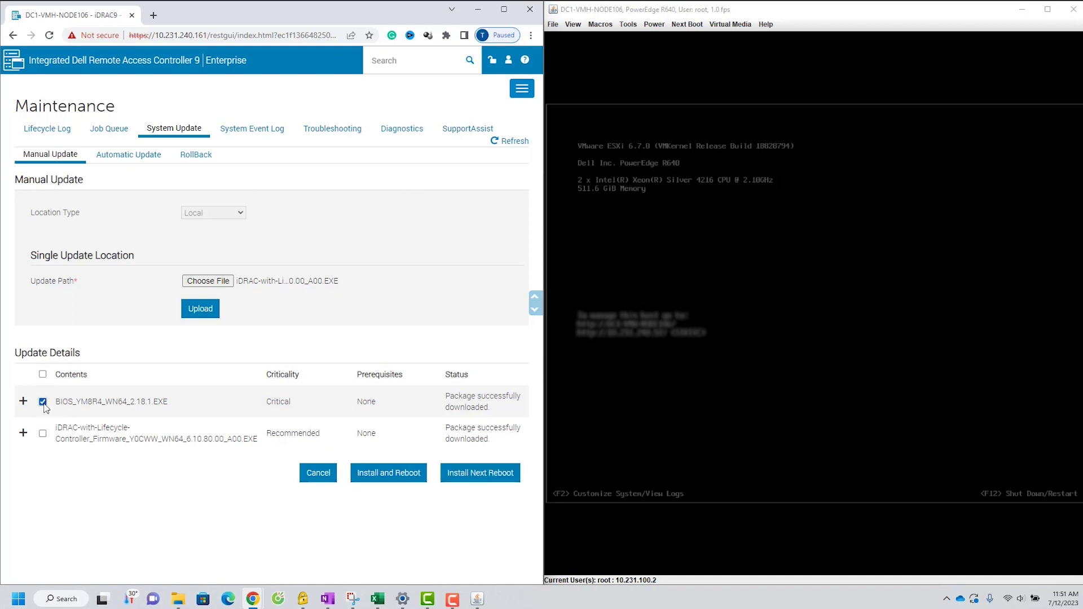
left_click(23, 402)
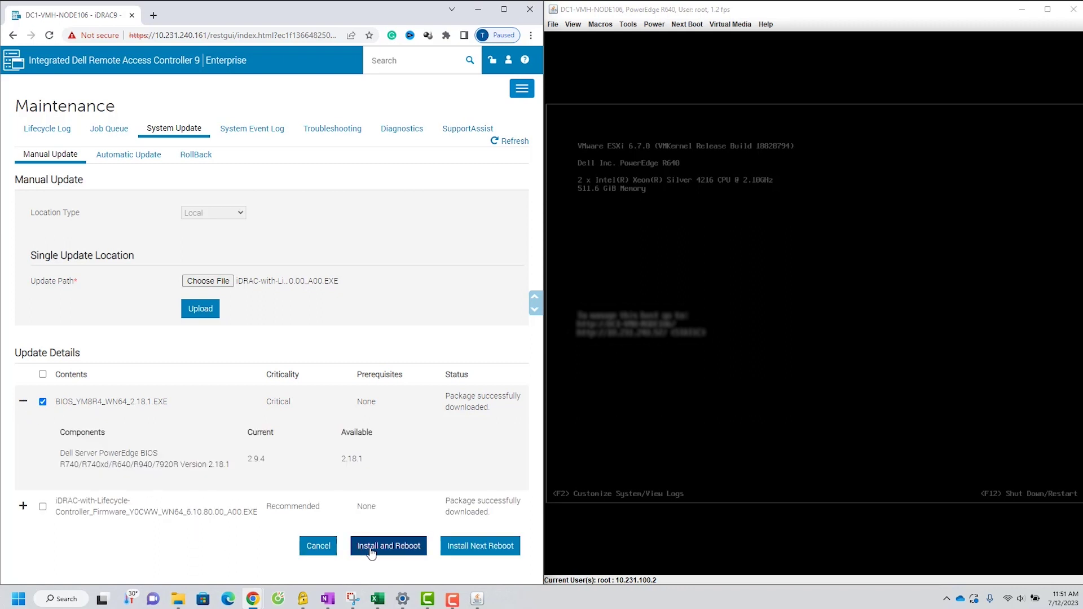
left_click(23, 403)
left_click(42, 403)
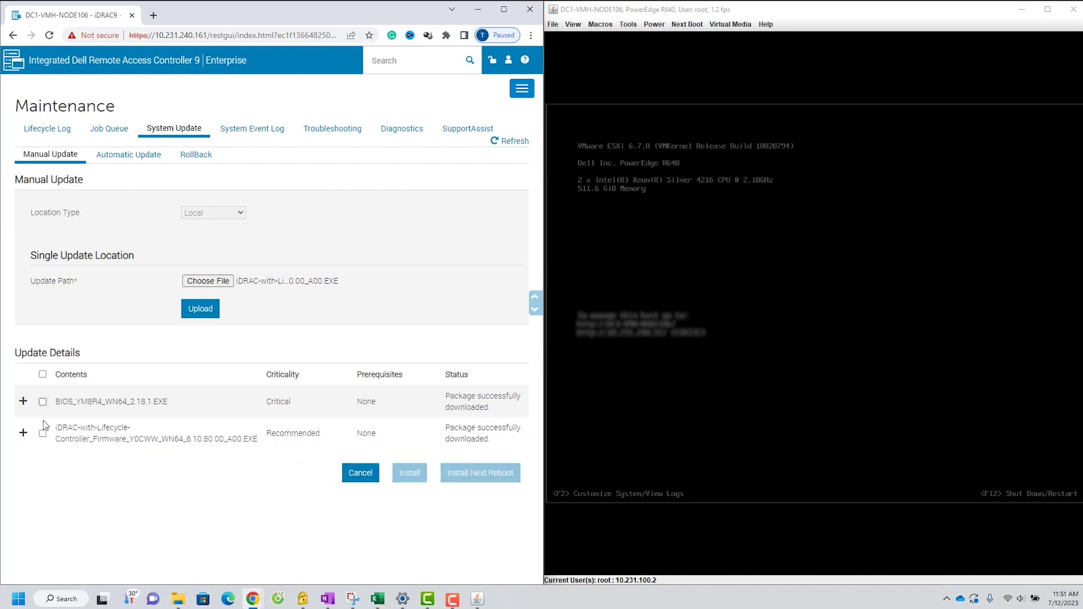
left_click(42, 434)
left_click(42, 374)
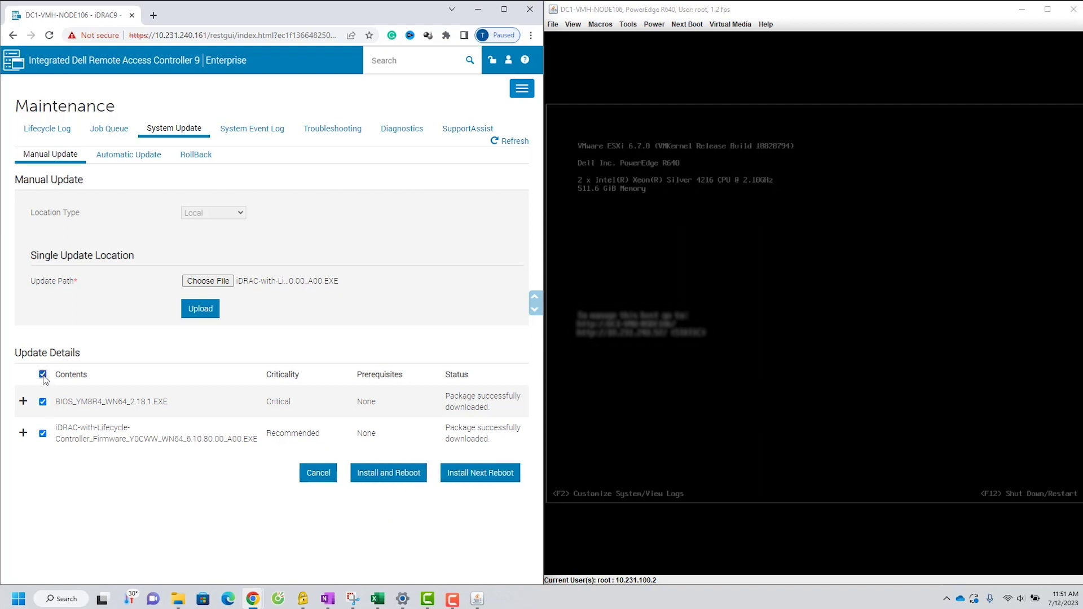
Step: Install both updates with a reboot and watch the Job Queue while the iDRAC restarts
left_click(378, 479)
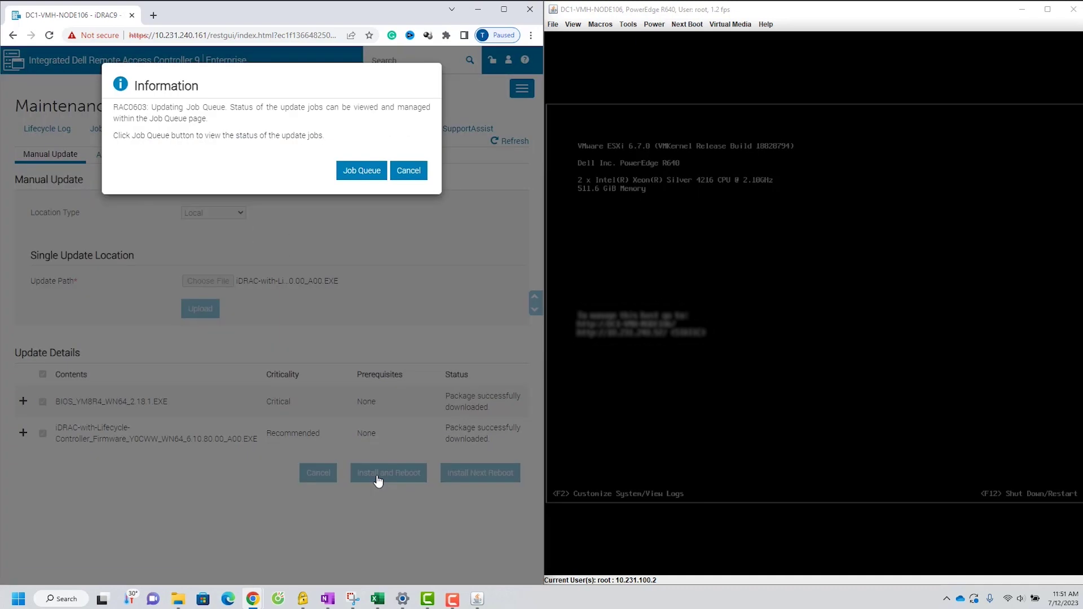
left_click(350, 172)
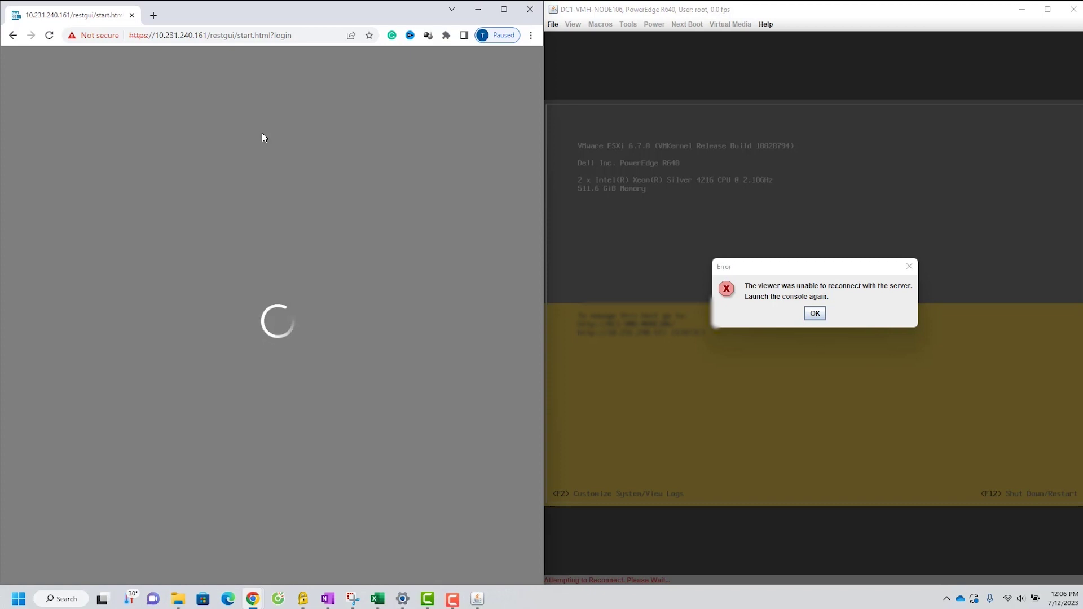
Step: Maximize the browser and log back in to iDRAC9 as root
key("super+Up")
type("root")
left_click(634, 282)
type("calvin")
left_click(538, 434)
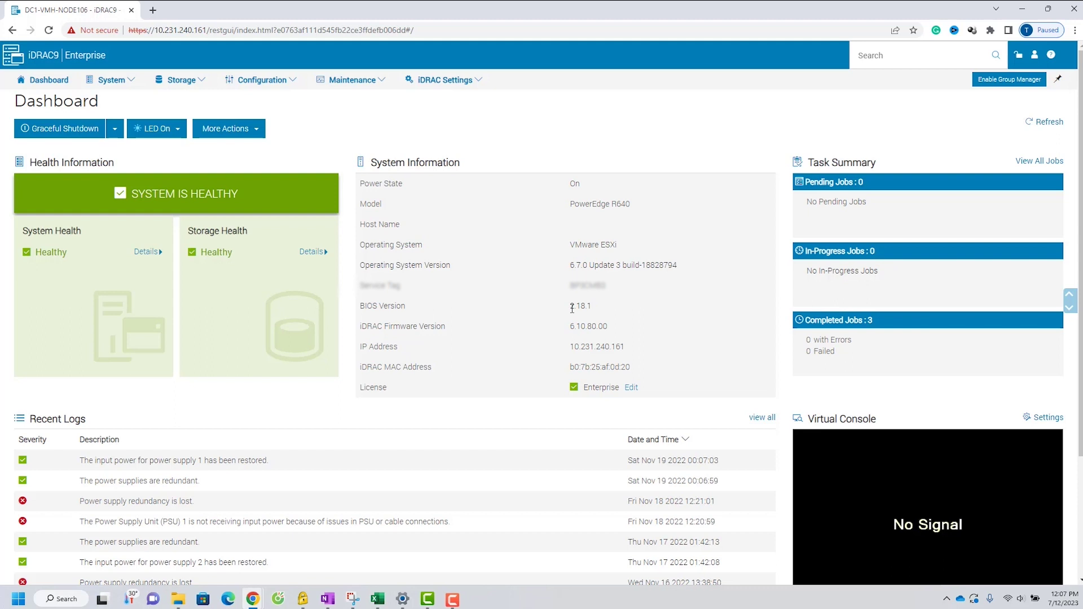
Step: Highlight the new BIOS 2.18.1 and iDRAC firmware 6.10.80.00 versions on the dashboard
left_click_drag(571, 308, 591, 310)
left_click_drag(572, 327, 609, 334)
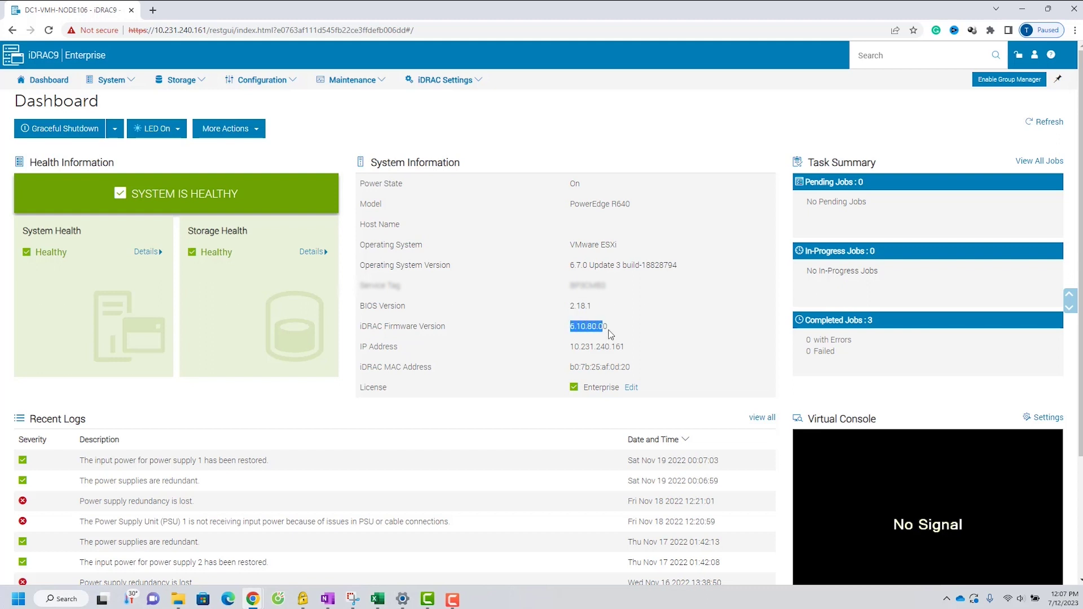
left_click(650, 335)
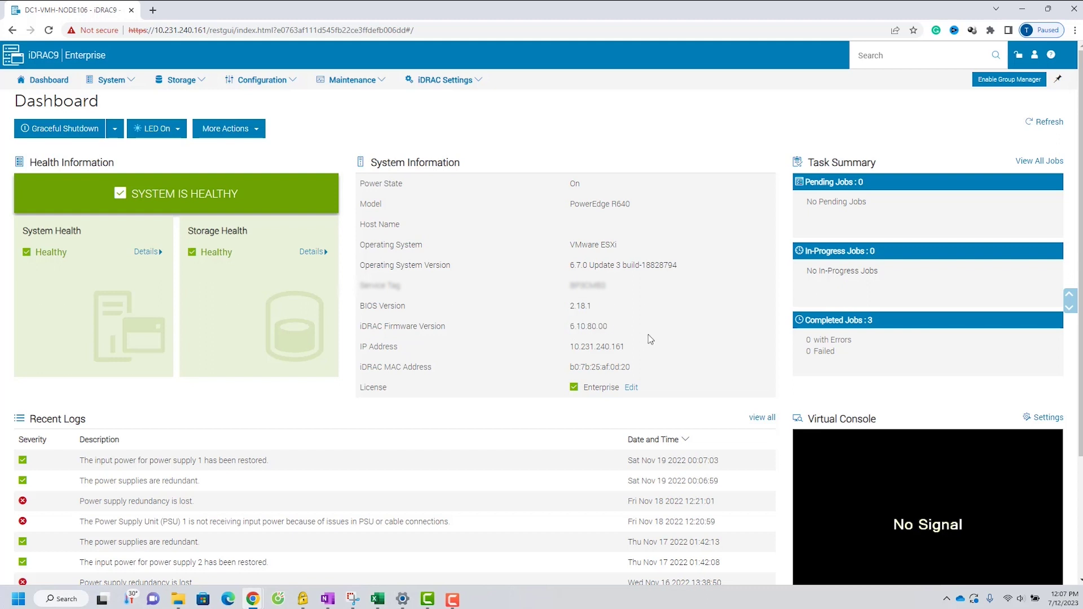